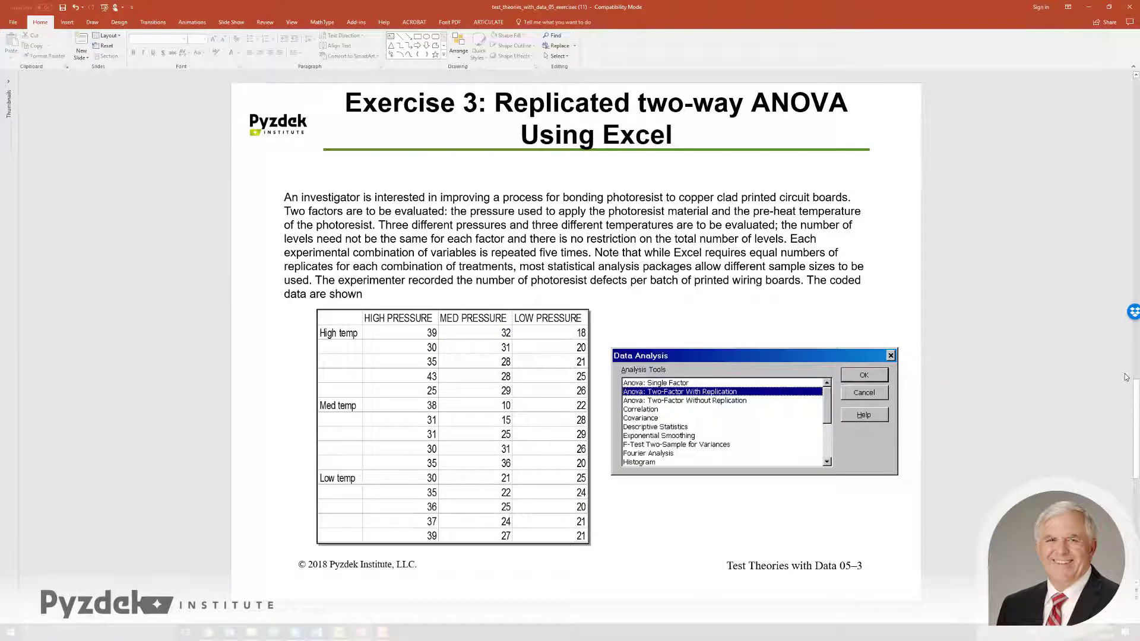
- Copy the temperature-by-pressure defect data (A5:D20) from the slide's embedded Excel table
{"action": "left_click", "coordinate": [370, 323]}
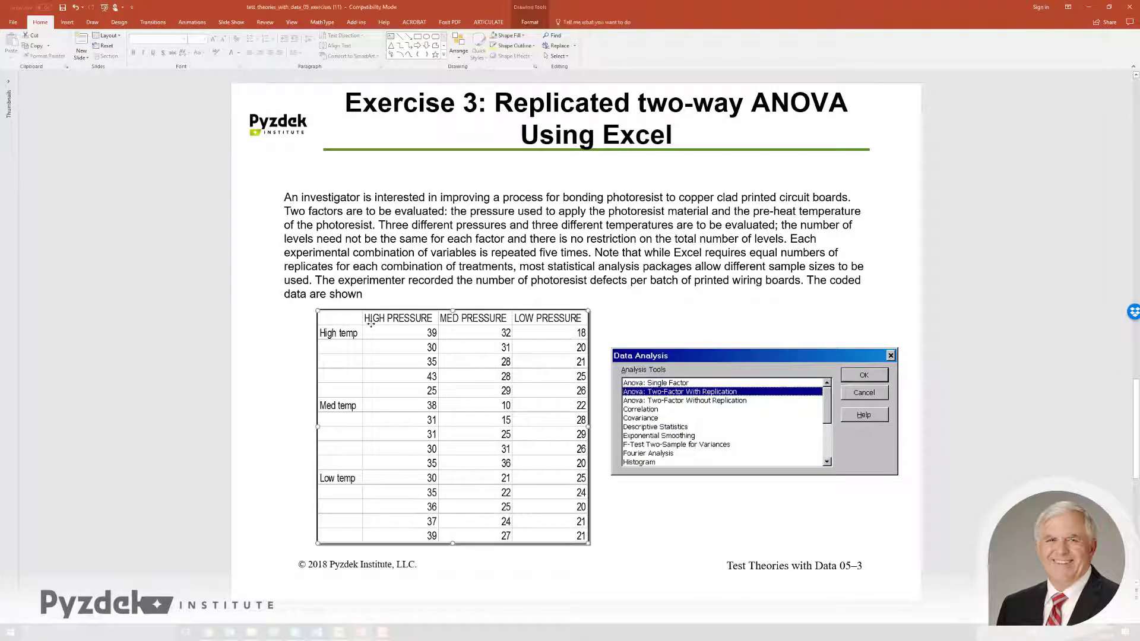
{"action": "double_click", "coordinate": [335, 320]}
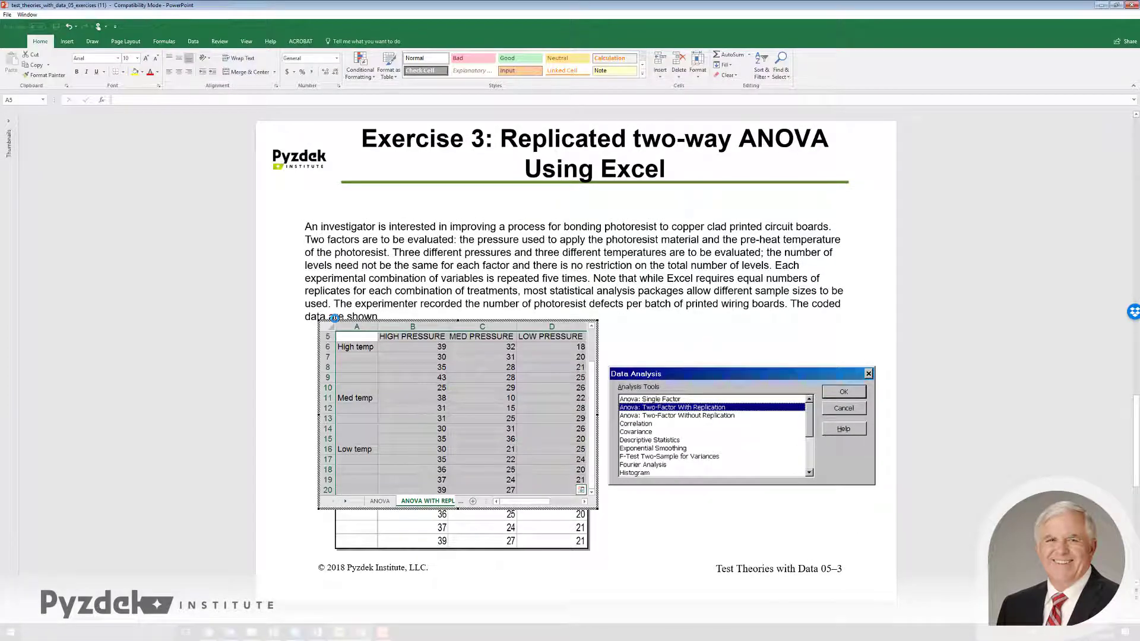
{"action": "key", "text": "ctrl+c"}
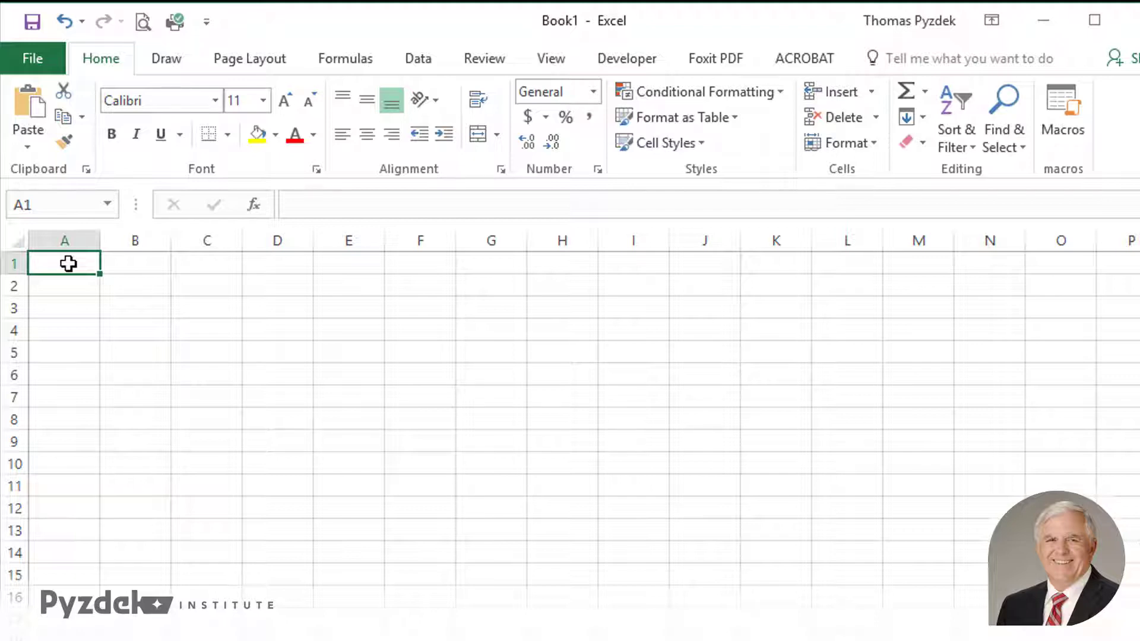
- Paste the copied defect table into the blank sheet at A1
{"action": "key", "text": "ctrl+v"}
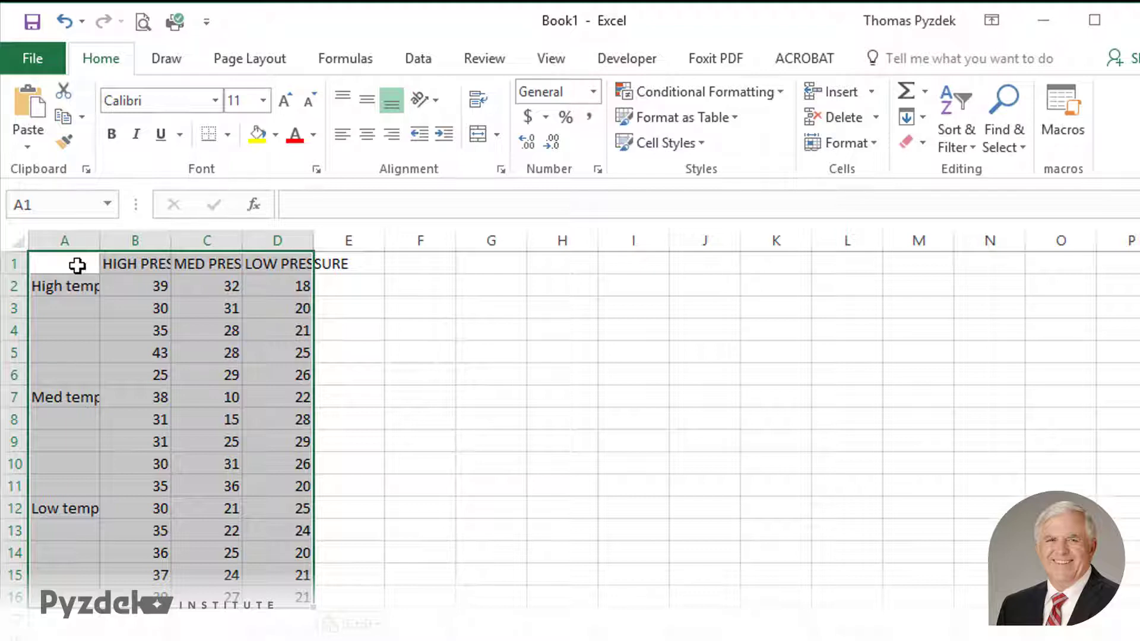
- Enter the heading 'Temp' in cell A1
{"action": "left_click", "coordinate": [59, 260]}
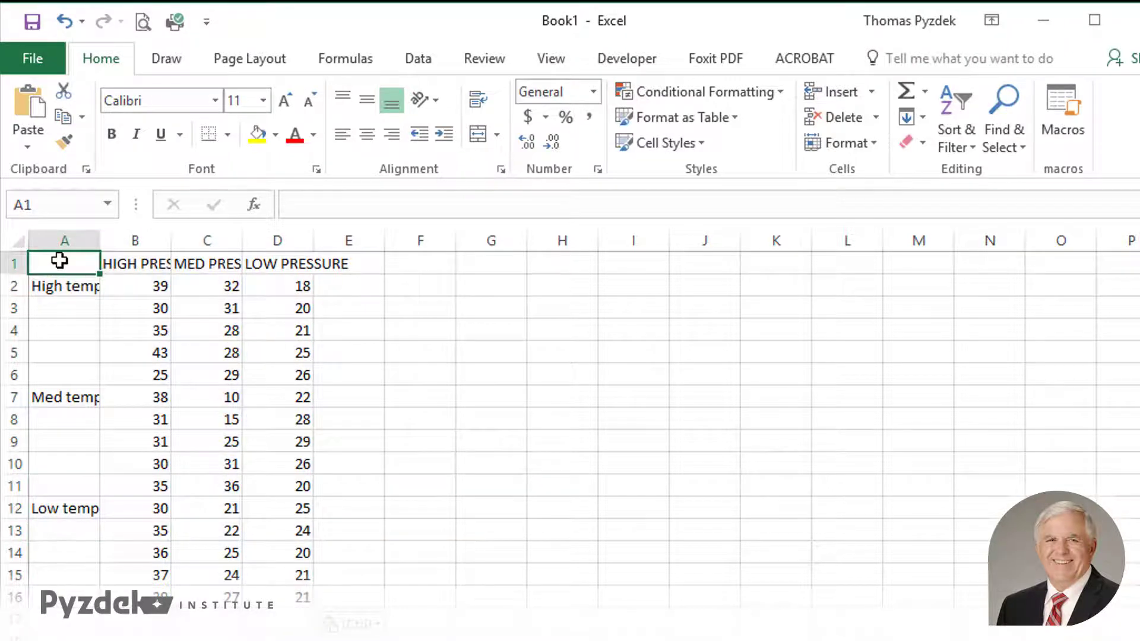
{"action": "type", "text": "Temp"}
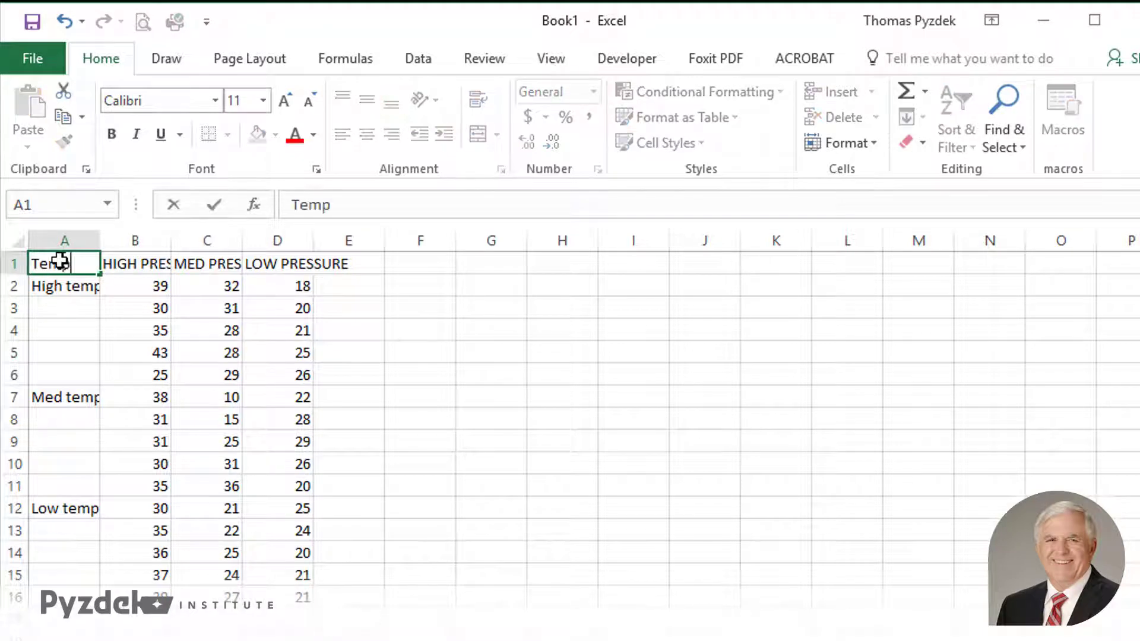
{"action": "key", "text": "Return"}
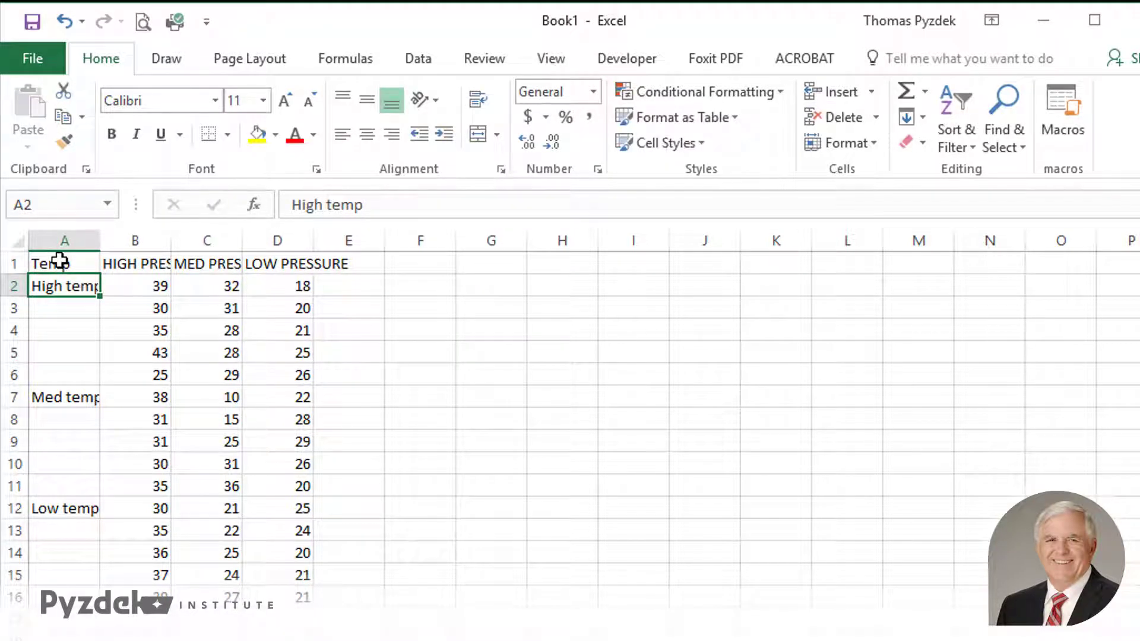
- Set columns B:D to width 12, then autofit them to their pressure headings
{"action": "left_click", "coordinate": [146, 238]}
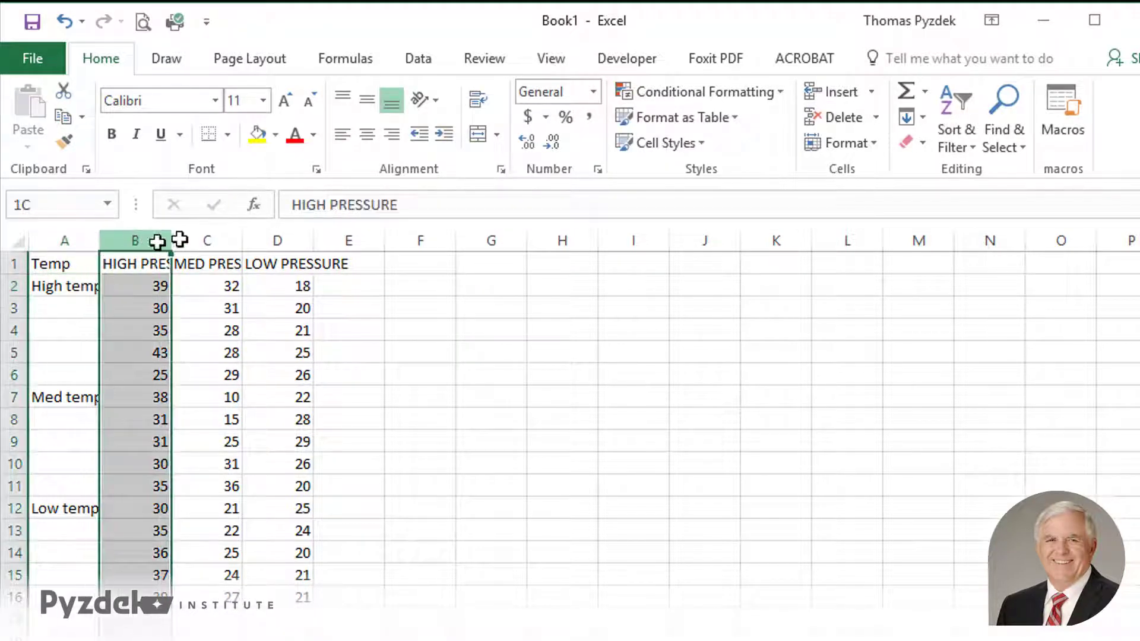
{"action": "left_click_drag", "start_coordinate": [182, 238], "coordinate": [280, 230]}
{"action": "right_click", "coordinate": [293, 240]}
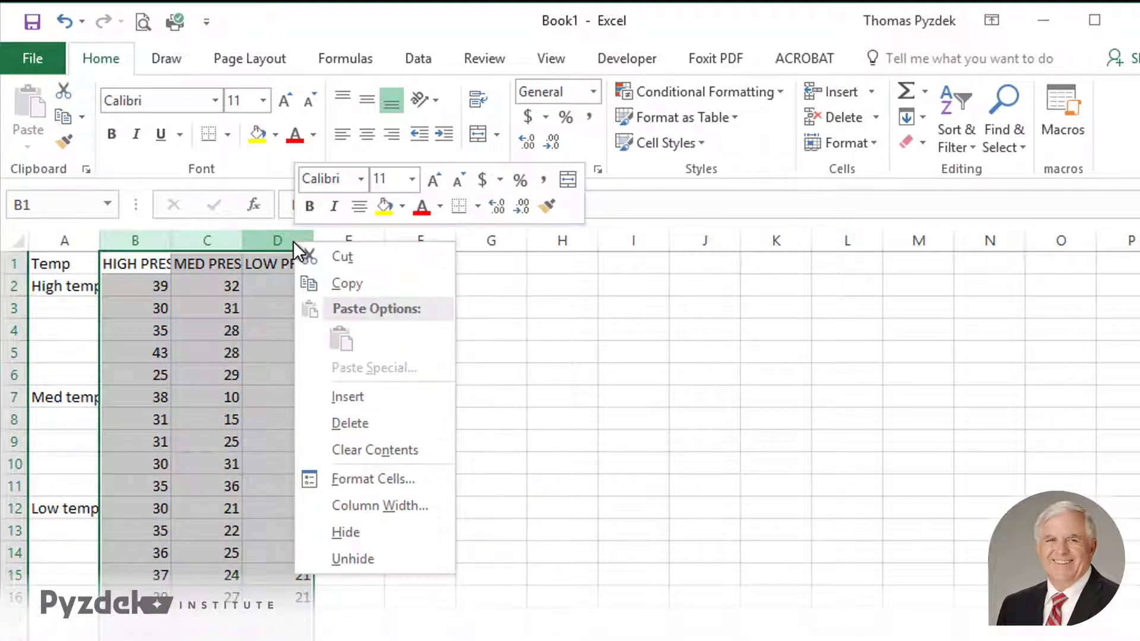
{"action": "left_click", "coordinate": [374, 496]}
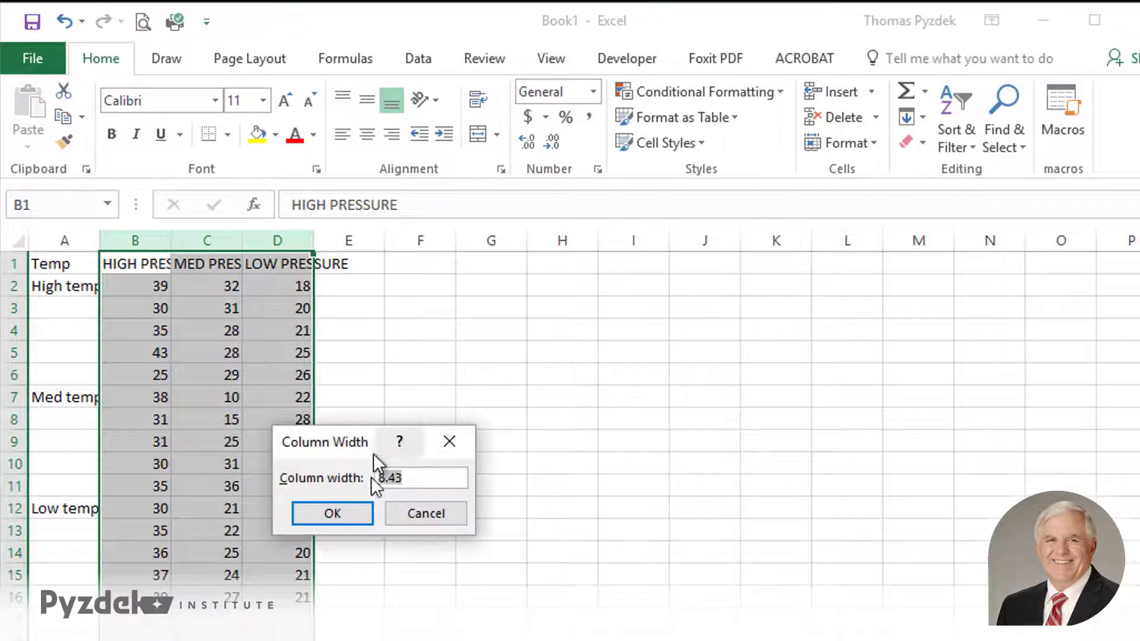
{"action": "key", "text": "Return"}
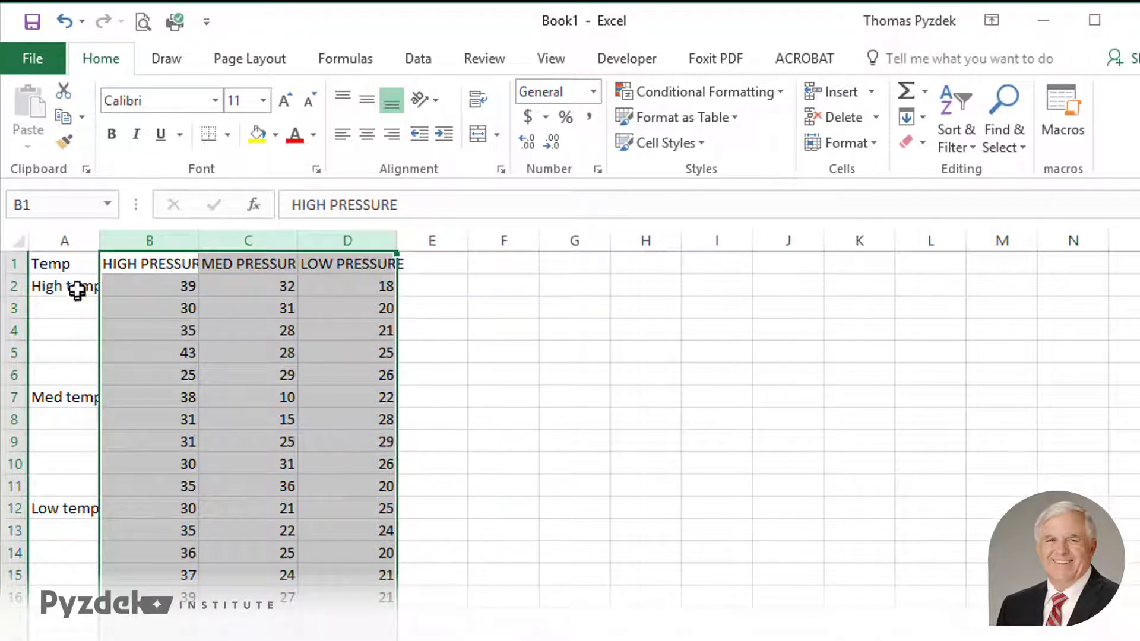
{"action": "double_click", "coordinate": [197, 241]}
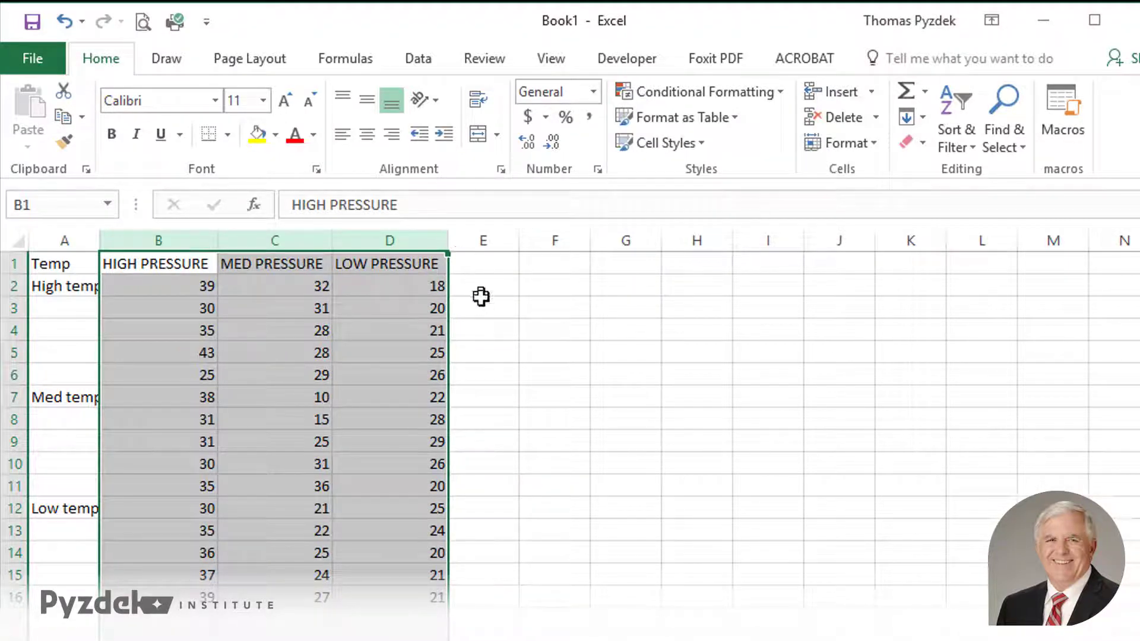
- Fill the High, Med and Low temp labels down rows 2–6, 7–11 and 12–16
{"action": "left_click", "coordinate": [76, 288]}
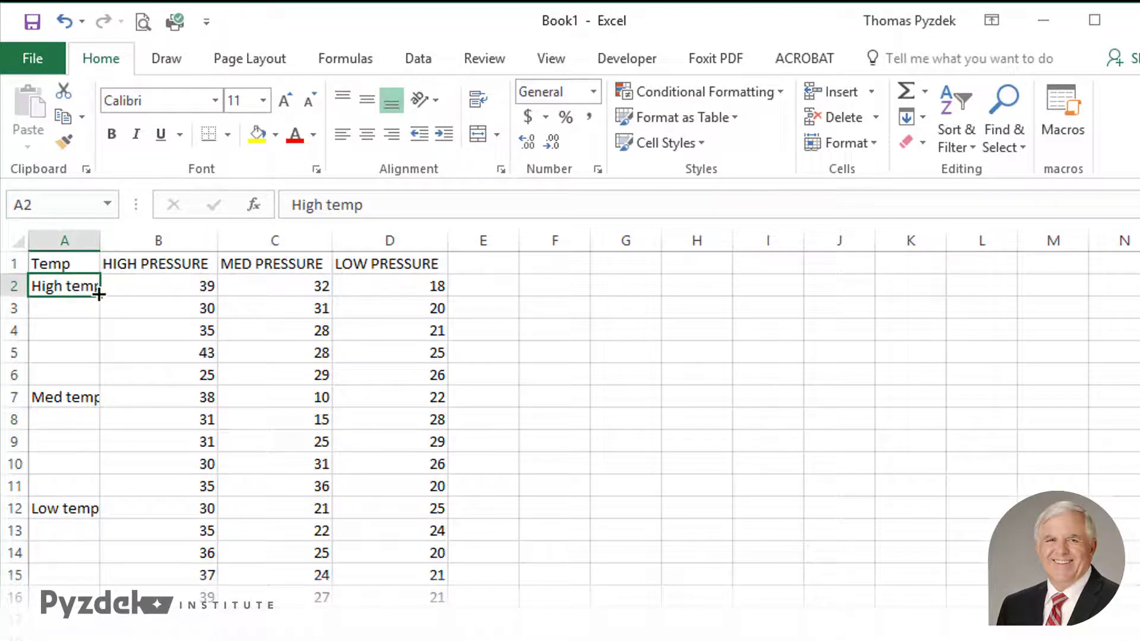
{"action": "left_click_drag", "start_coordinate": [99, 294], "coordinate": [99, 588]}
{"action": "left_click", "coordinate": [91, 402]}
{"action": "left_click", "coordinate": [92, 508]}
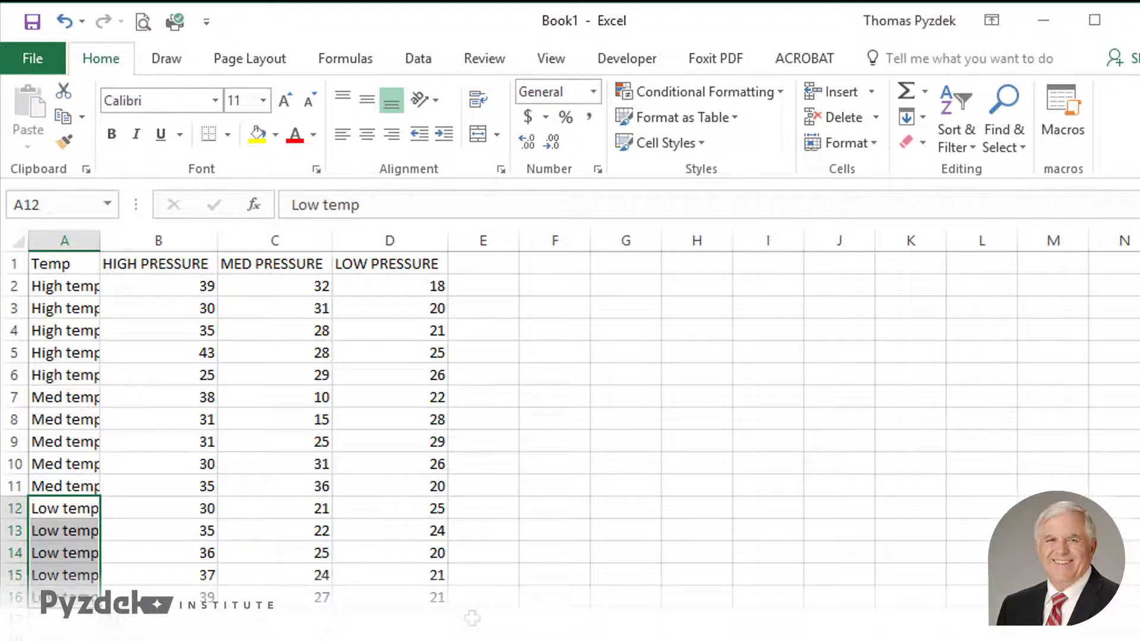
{"action": "left_click", "coordinate": [475, 618]}
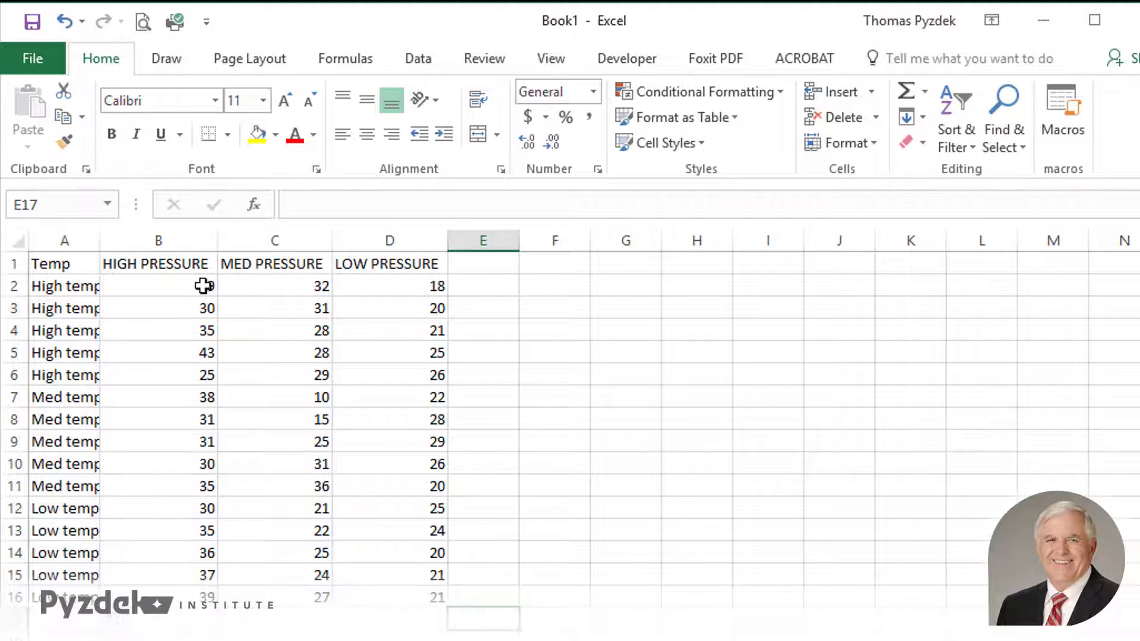
{"action": "left_click", "coordinate": [182, 288]}
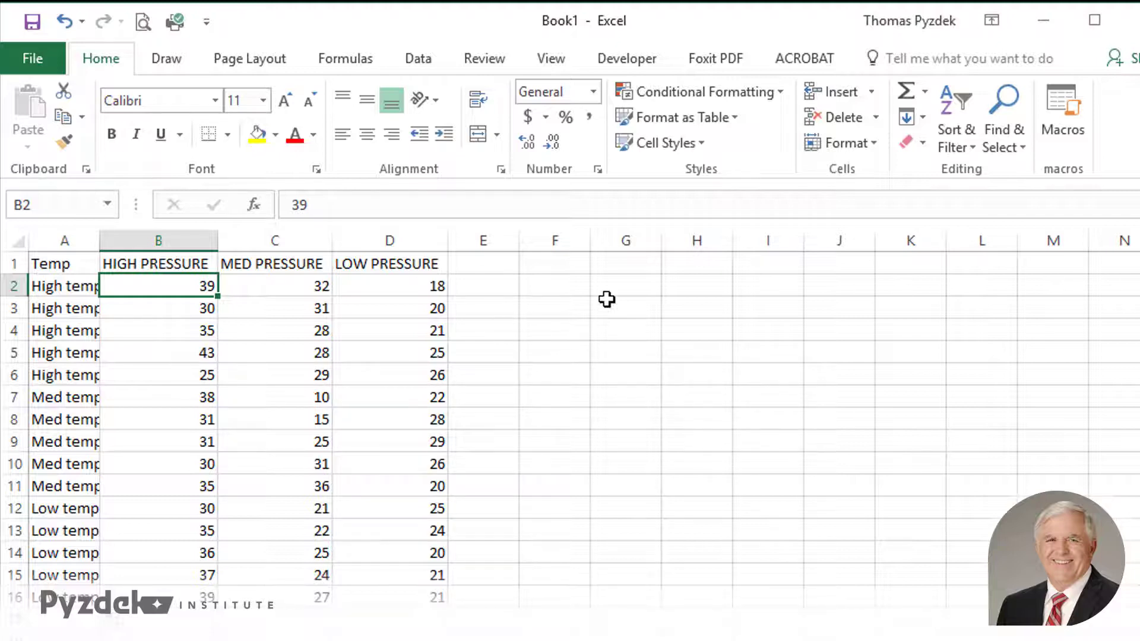
- From the Data tab's Data Analysis tools, choose Anova: Two-Factor With Replication
{"action": "left_click", "coordinate": [76, 265]}
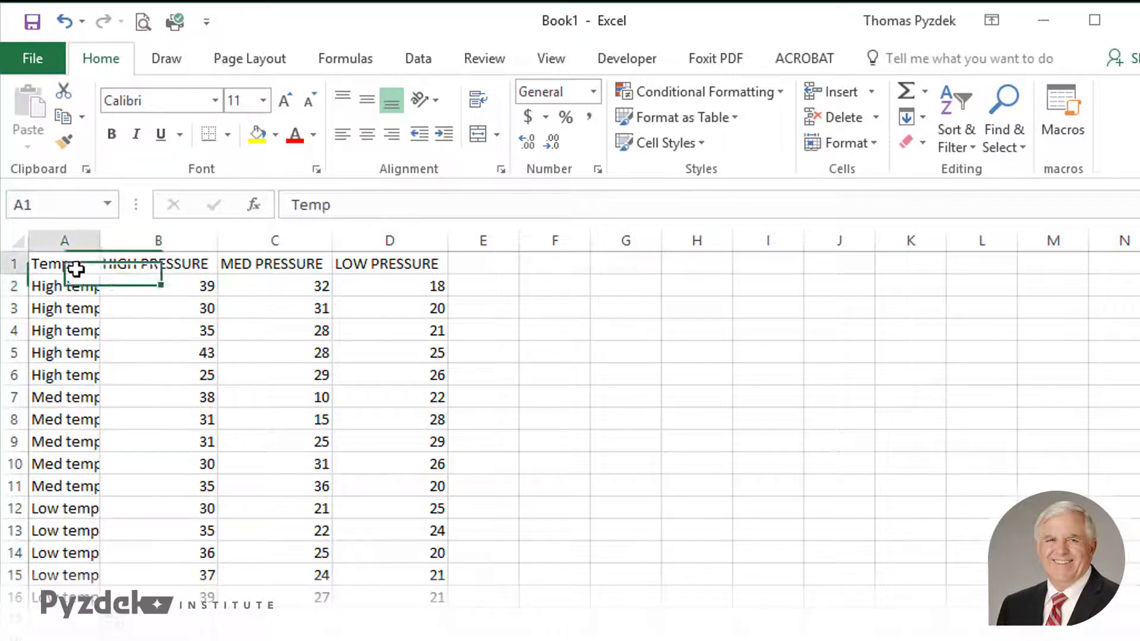
{"action": "left_click", "coordinate": [410, 58]}
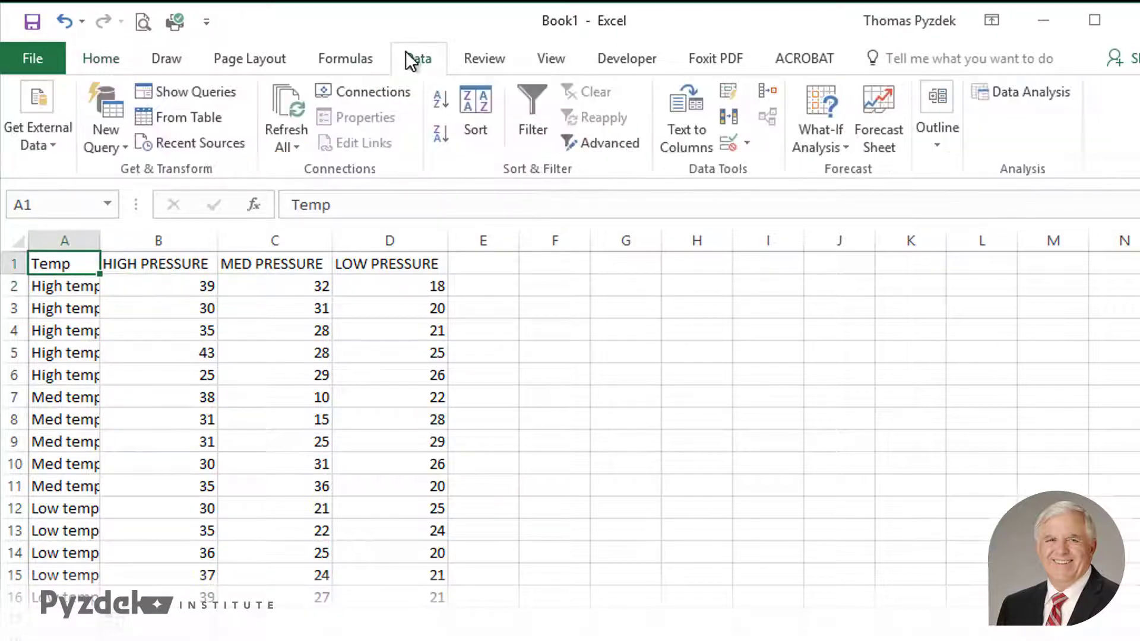
{"action": "left_click", "coordinate": [1037, 93]}
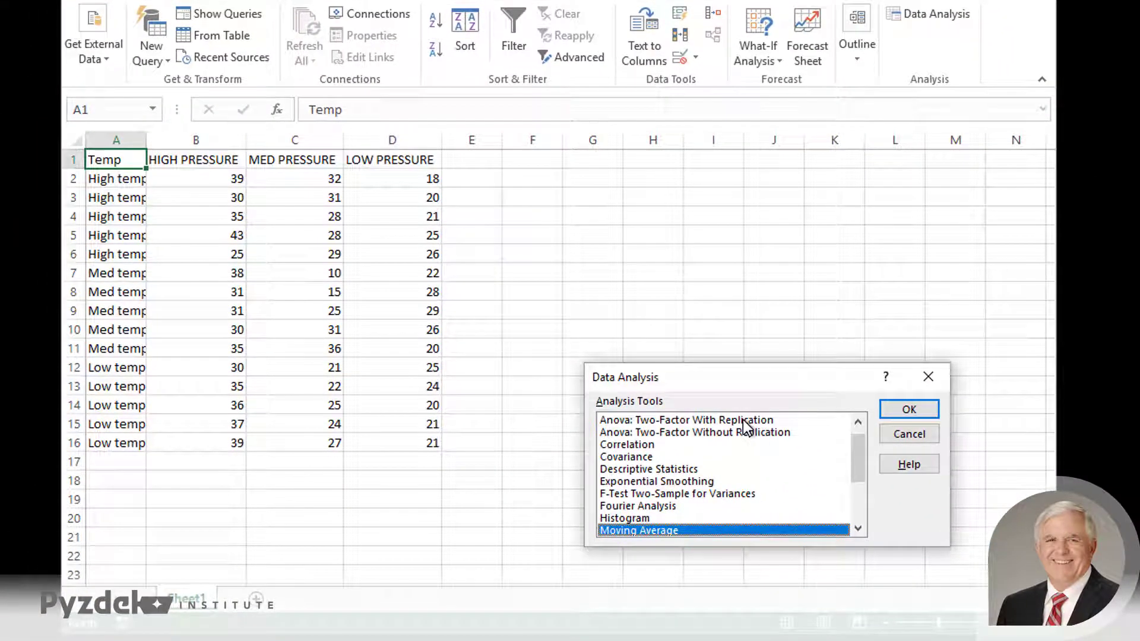
{"action": "left_click", "coordinate": [744, 421]}
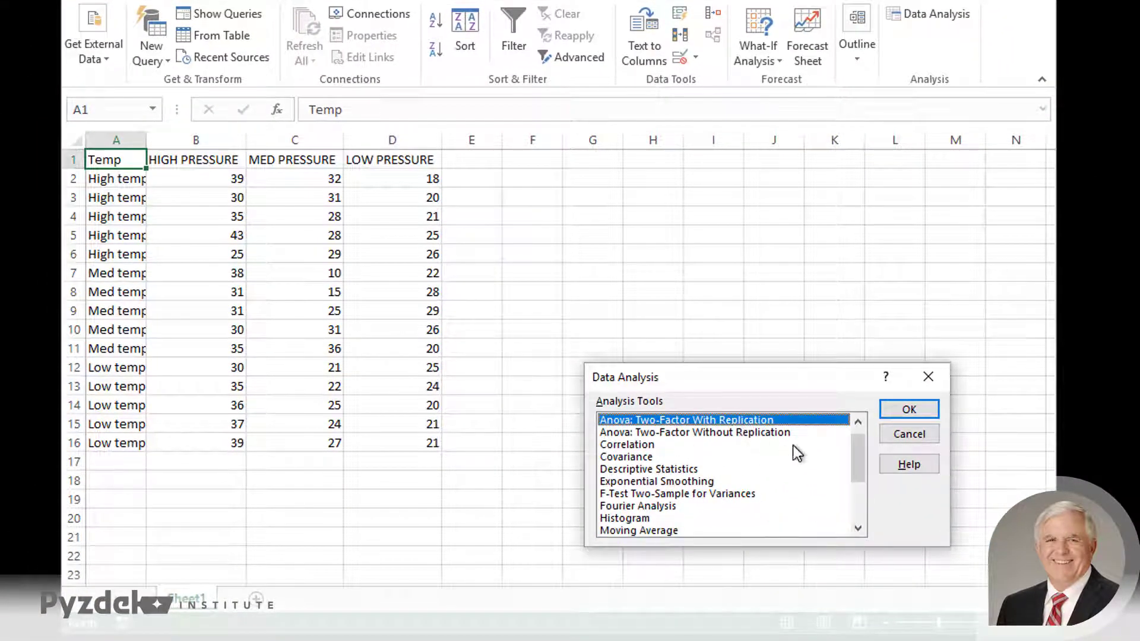
- Run the ANOVA on $A$1:$D$16 with 5 rows per sample, outputting to new sheet 'ANOVA'
{"action": "left_click", "coordinate": [888, 407]}
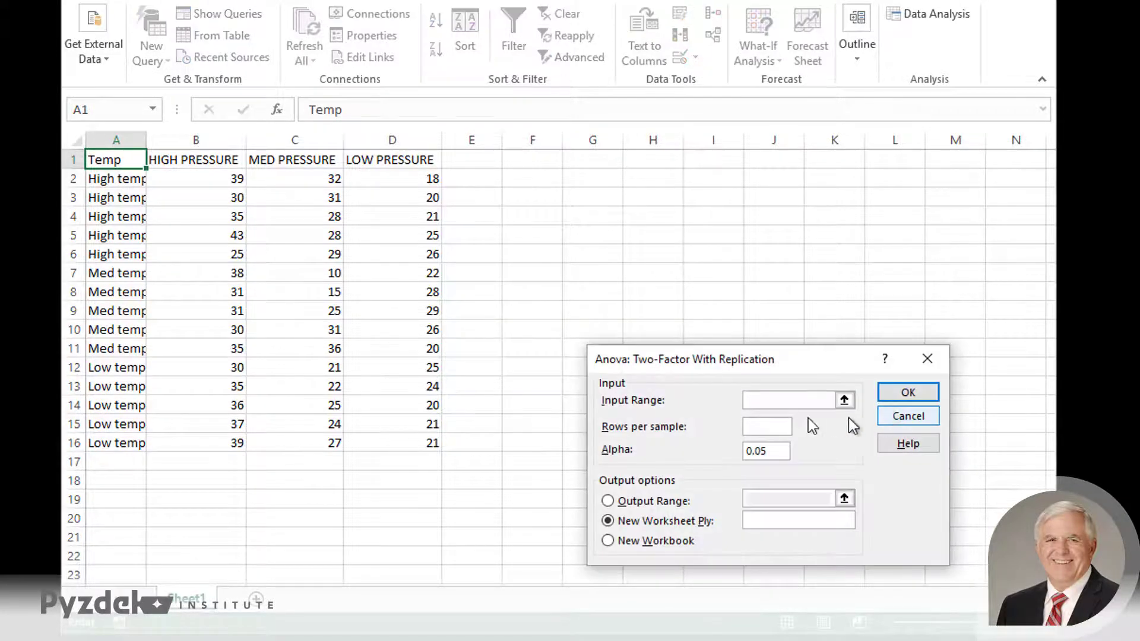
{"action": "left_click", "coordinate": [845, 400]}
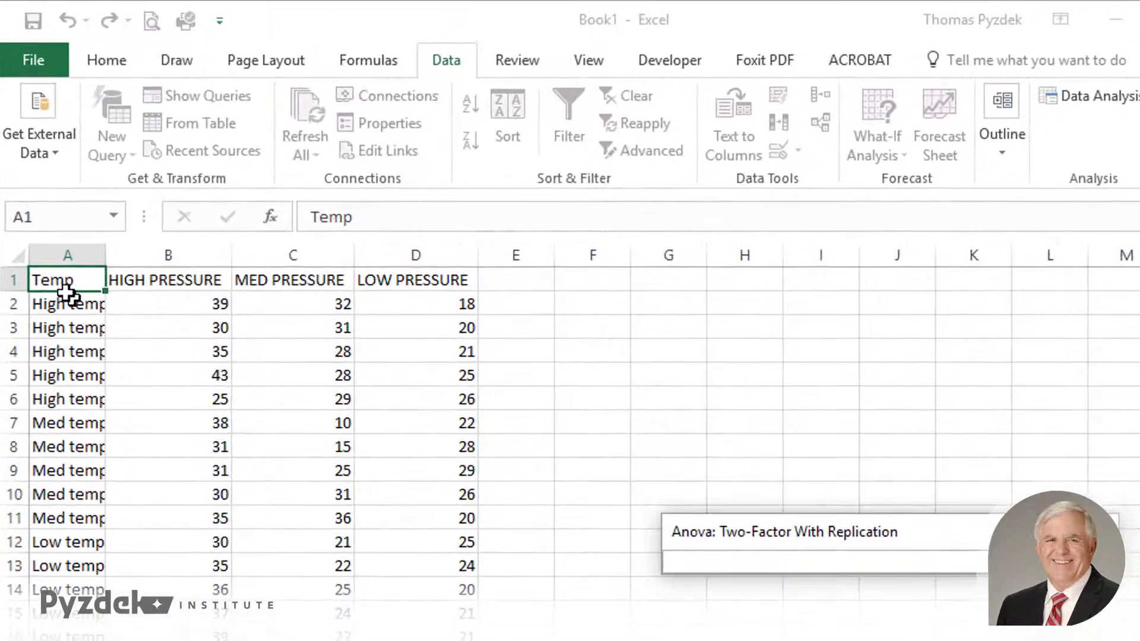
{"action": "left_click_drag", "start_coordinate": [55, 279], "coordinate": [434, 630]}
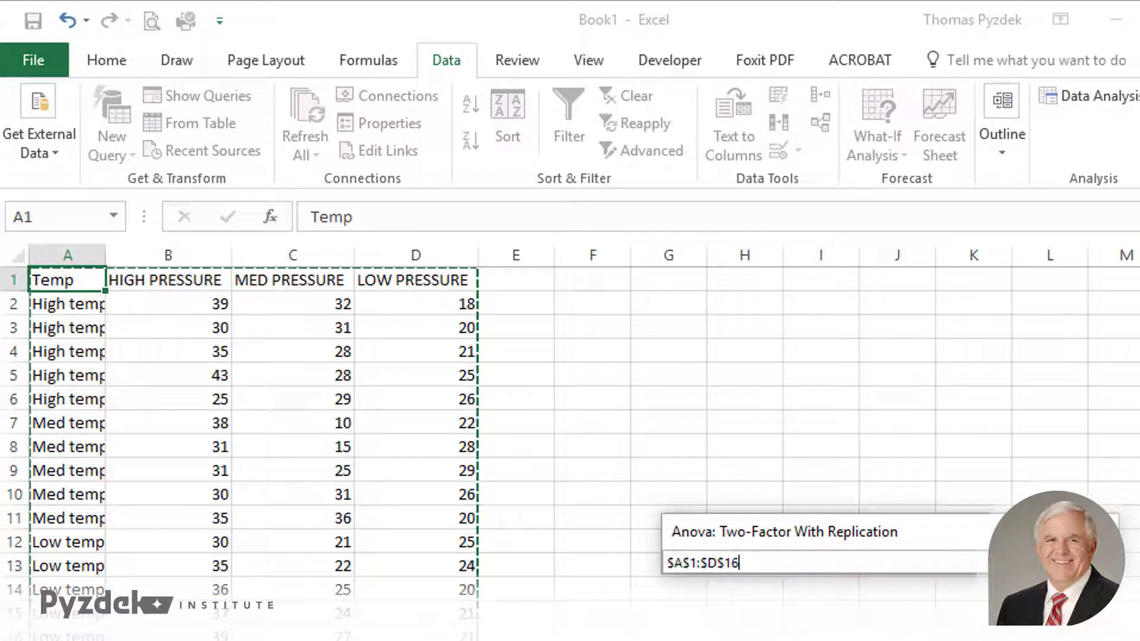
{"action": "left_click", "coordinate": [1125, 570]}
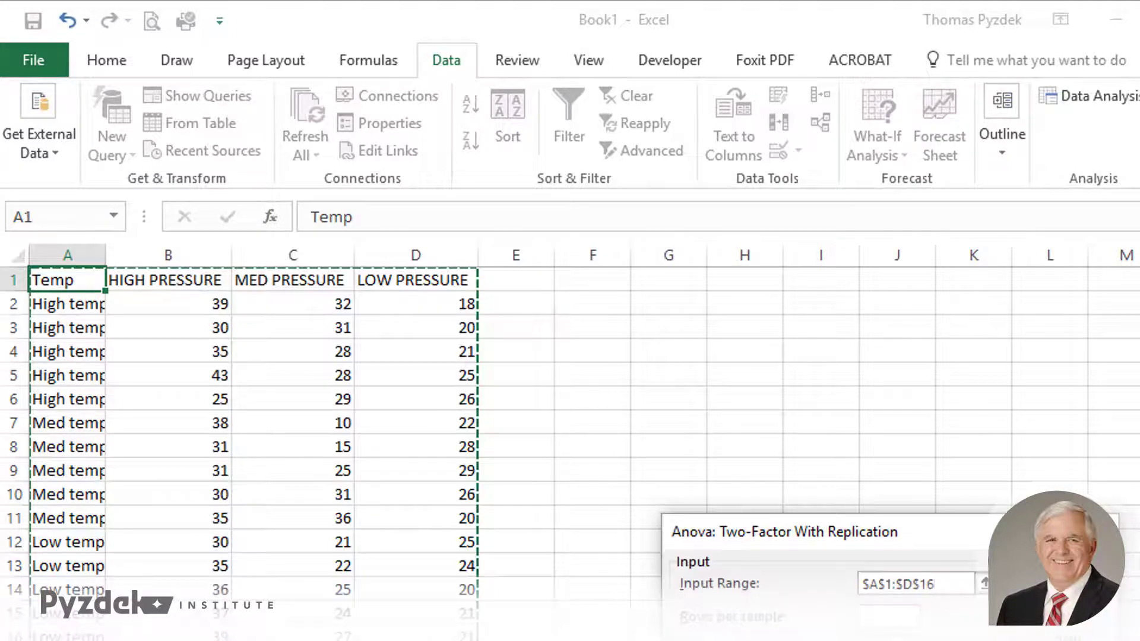
{"action": "left_click", "coordinate": [896, 617]}
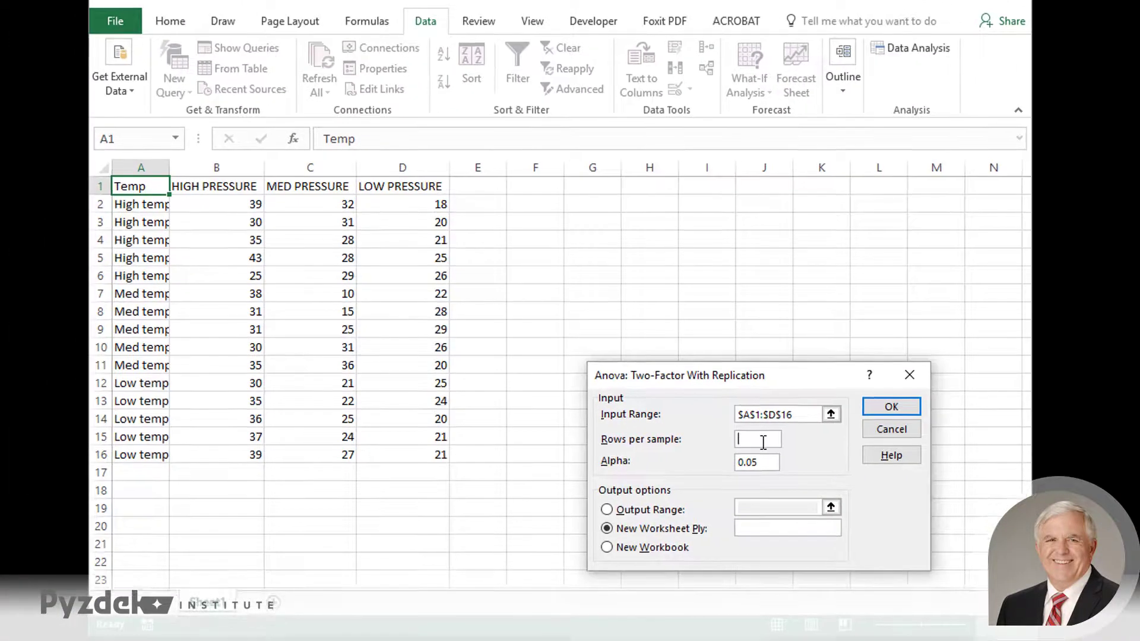
{"action": "type", "text": "5"}
{"action": "left_click", "coordinate": [739, 527]}
{"action": "type", "text": "ANOVA"}
{"action": "left_click", "coordinate": [892, 407]}
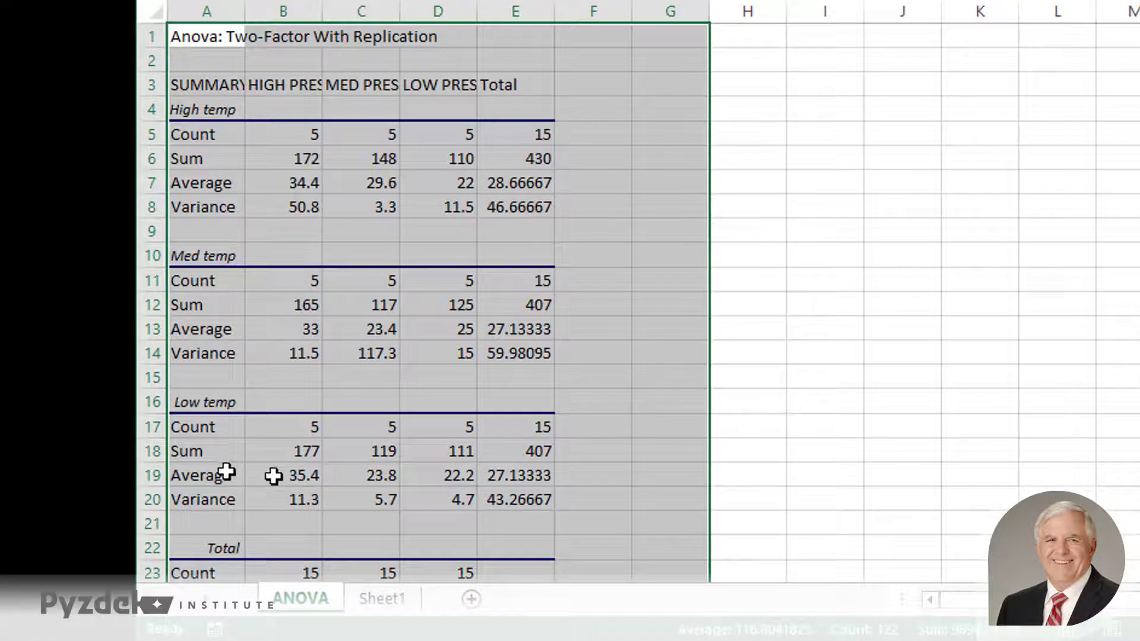
- Scroll down the ANOVA sheet to the source-of-variation table in rows 29–36
{"action": "scroll", "coordinate": [552, 476], "scroll_direction": "down", "scroll_amount": 2}
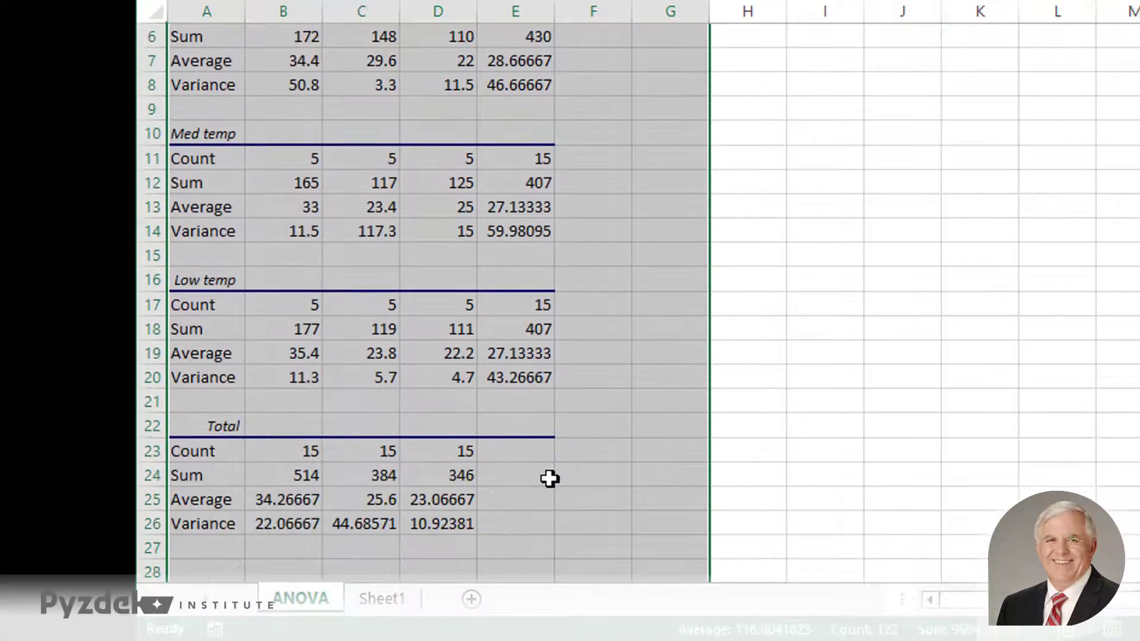
{"action": "scroll", "coordinate": [547, 480], "scroll_direction": "down", "scroll_amount": 1}
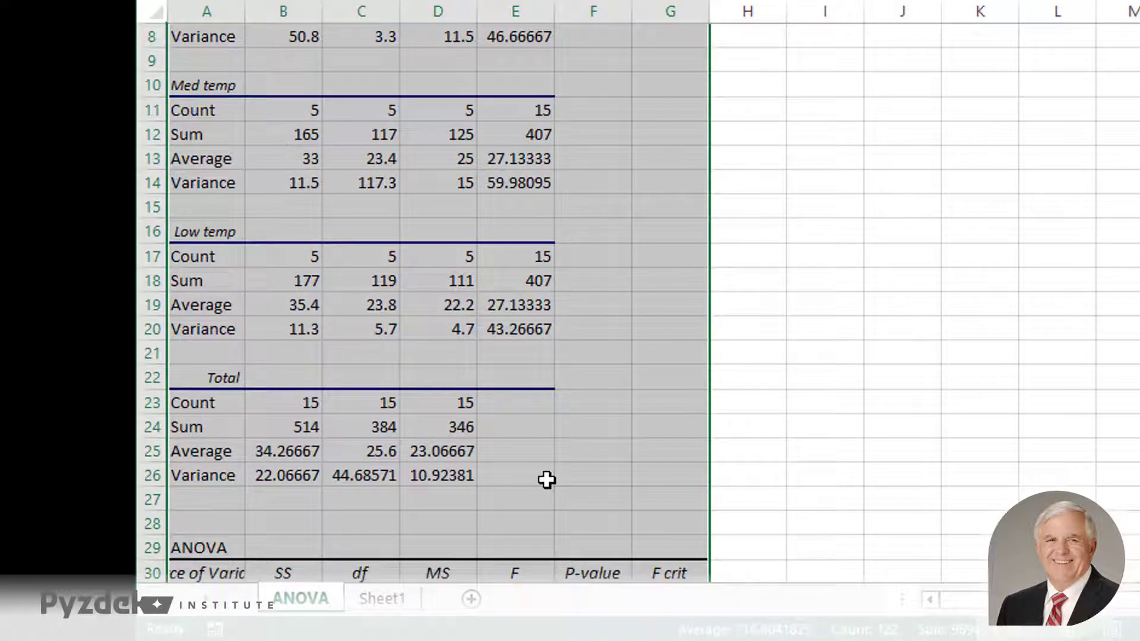
{"action": "scroll", "coordinate": [546, 478], "scroll_direction": "down", "scroll_amount": 3}
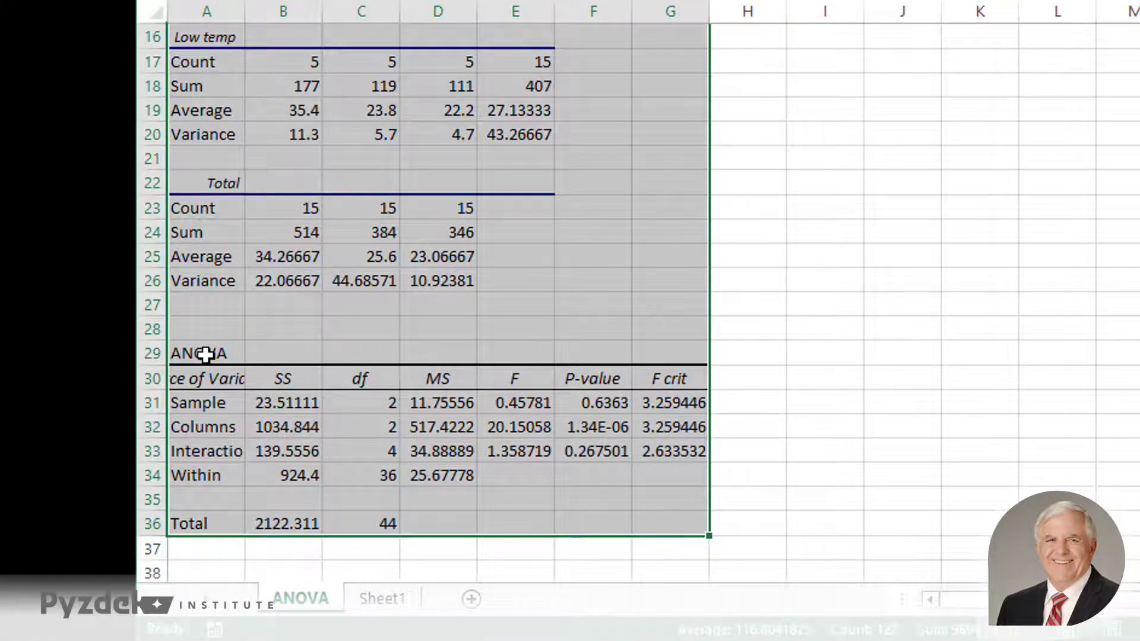
{"action": "left_click", "coordinate": [197, 403]}
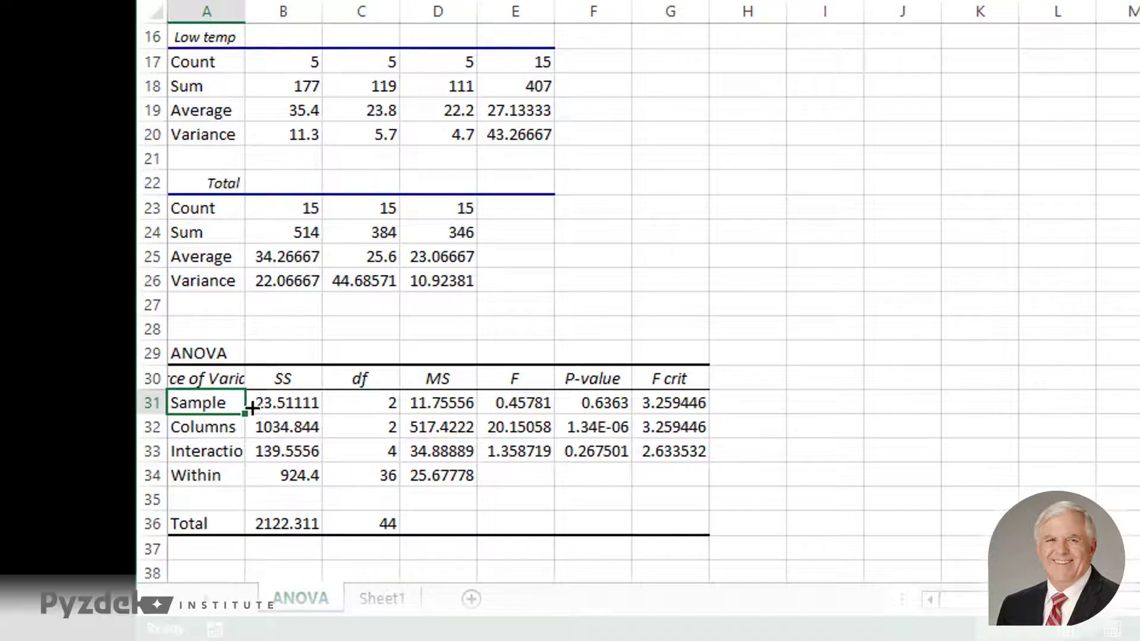
{"action": "left_click", "coordinate": [597, 409]}
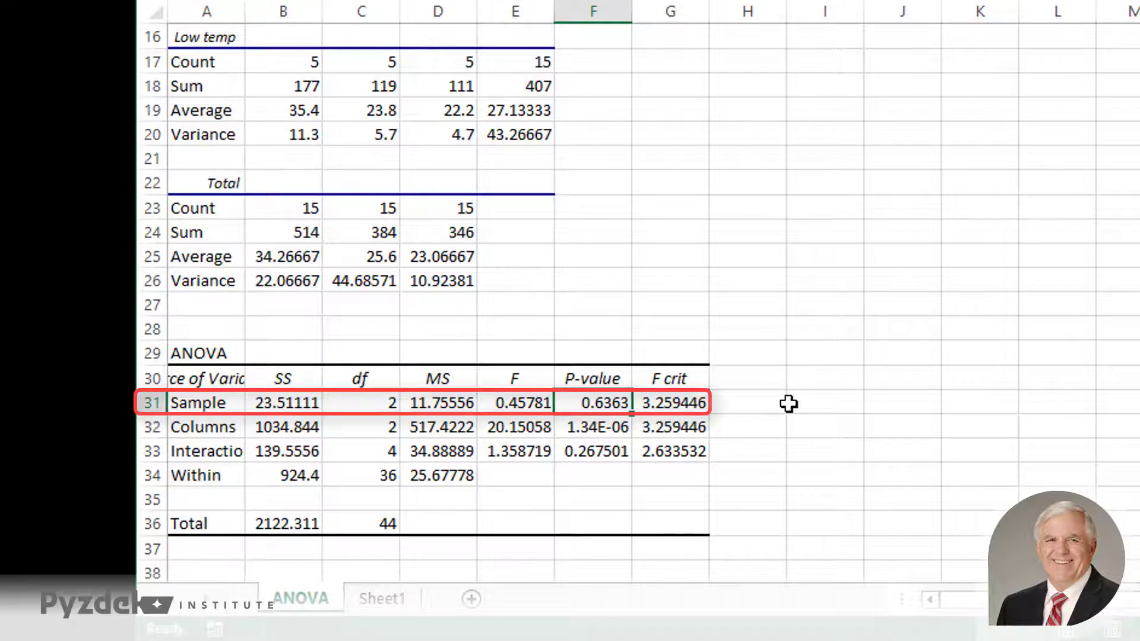
{"action": "left_click", "coordinate": [610, 428]}
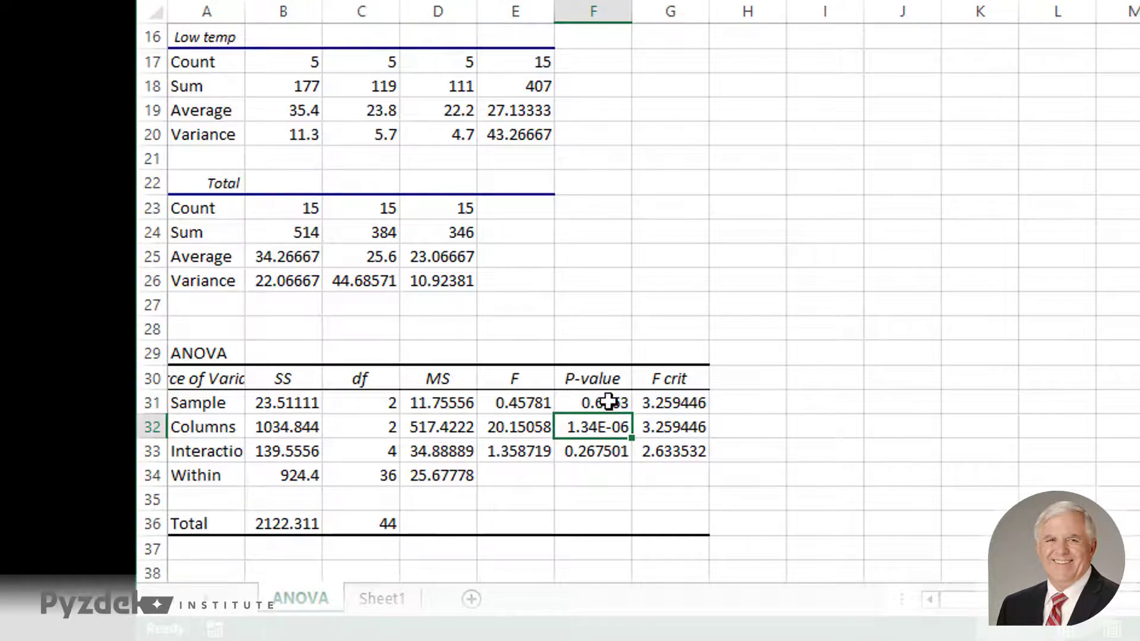
{"action": "left_click", "coordinate": [607, 454]}
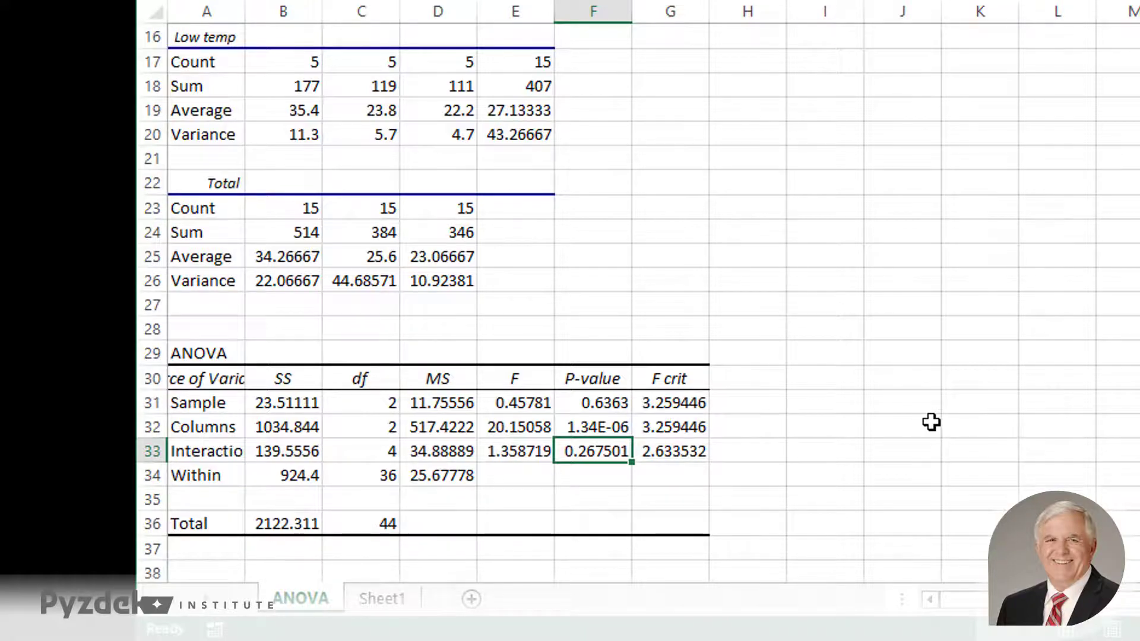
{"action": "scroll", "coordinate": [931, 422], "scroll_direction": "up", "scroll_amount": 5}
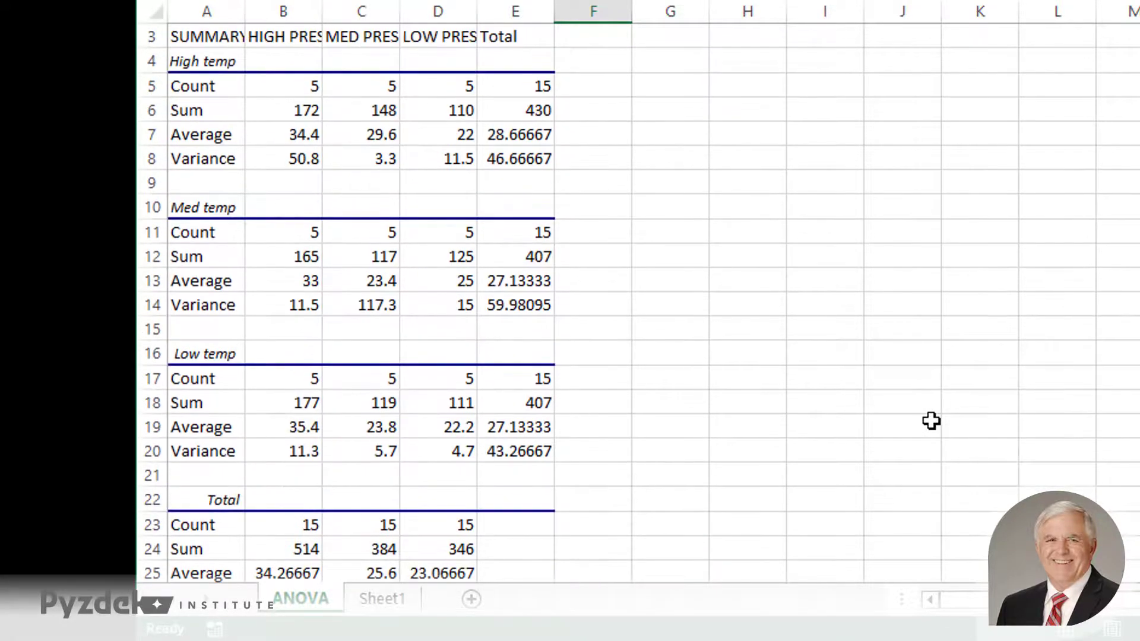
{"action": "scroll", "coordinate": [931, 421], "scroll_direction": "up", "scroll_amount": 1}
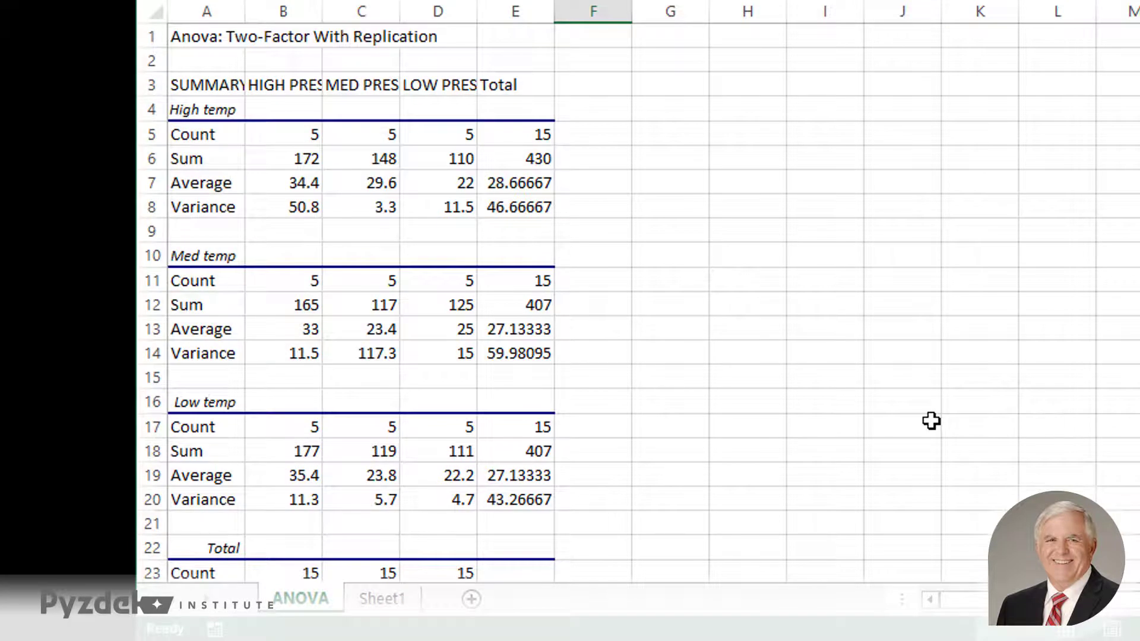
{"action": "scroll", "coordinate": [730, 269], "scroll_direction": "down", "scroll_amount": 1}
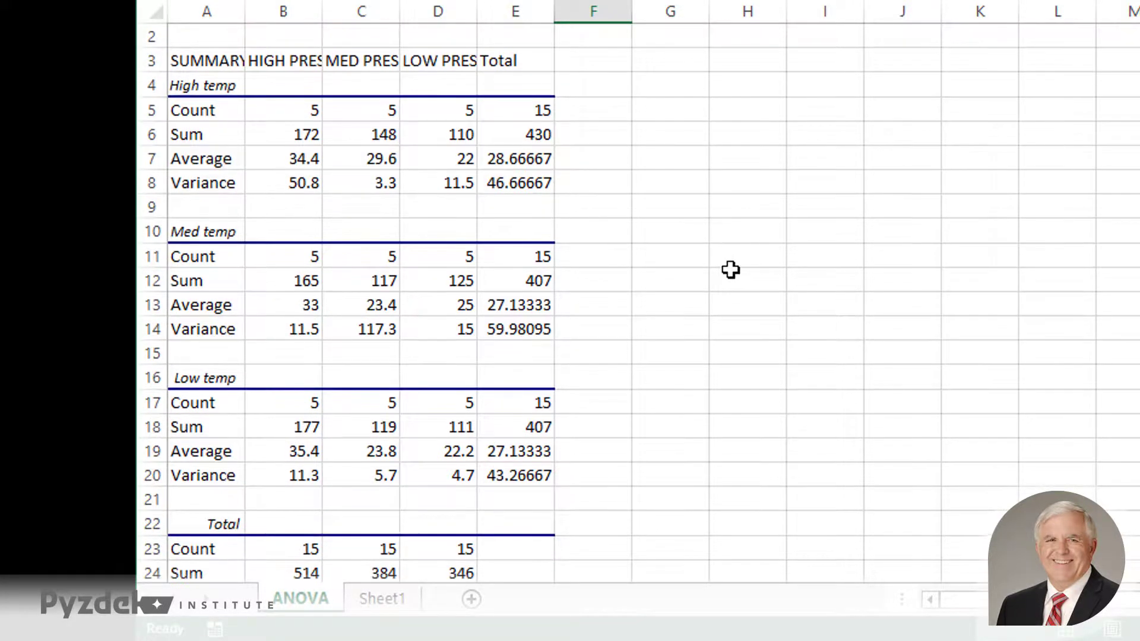
{"action": "scroll", "coordinate": [696, 301], "scroll_direction": "down", "scroll_amount": 1}
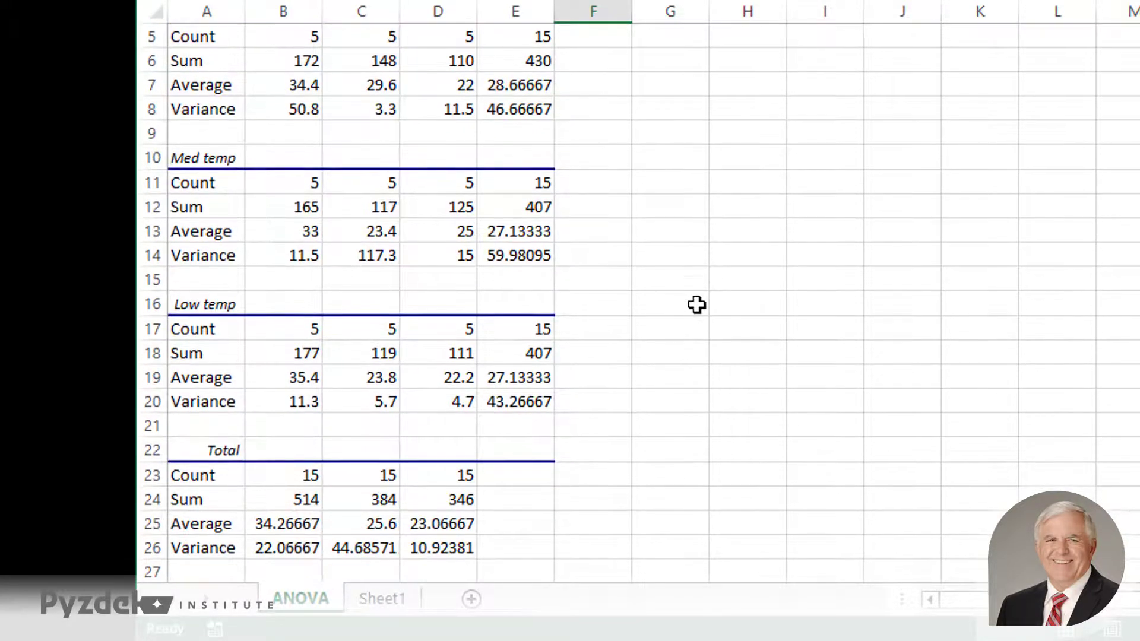
{"action": "scroll", "coordinate": [696, 305], "scroll_direction": "down", "scroll_amount": 1}
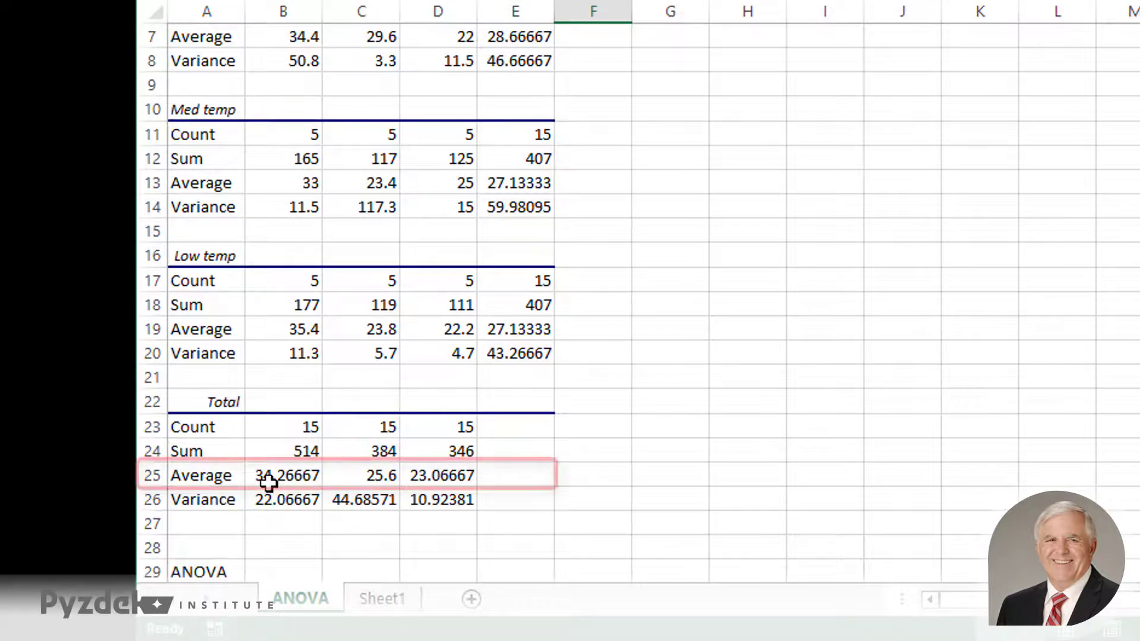
{"action": "left_click", "coordinate": [271, 478]}
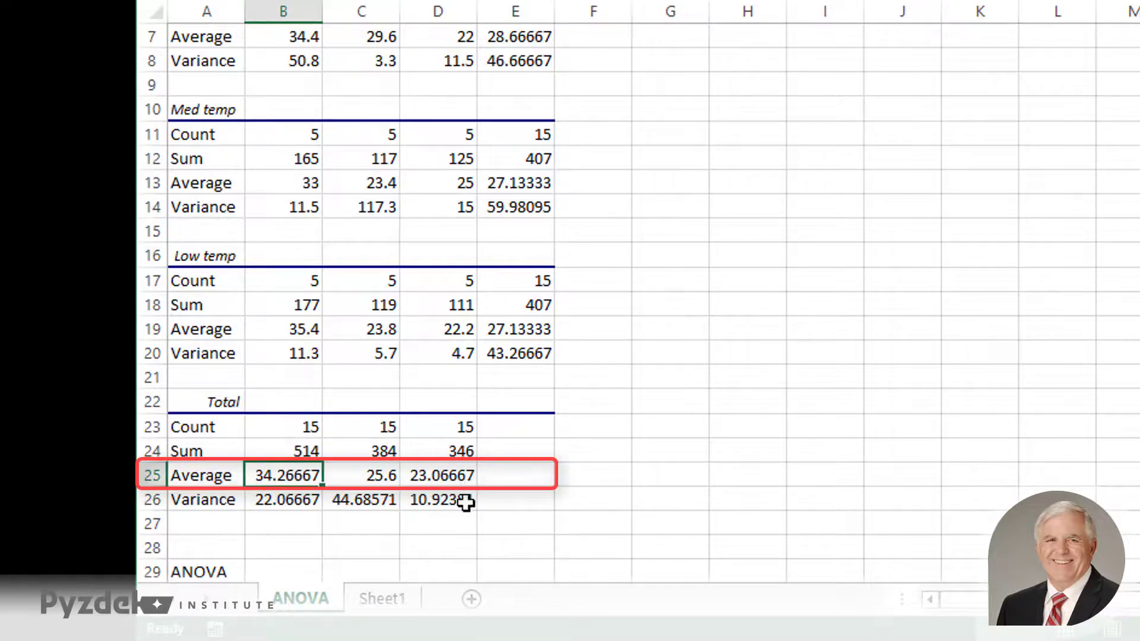
{"action": "left_click", "coordinate": [441, 477]}
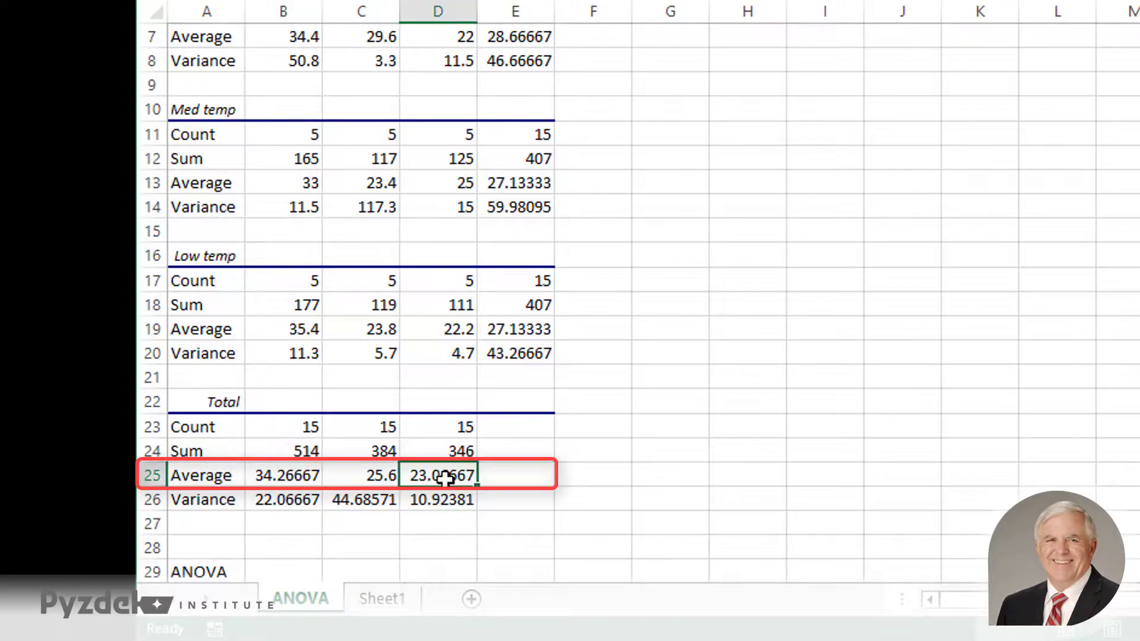